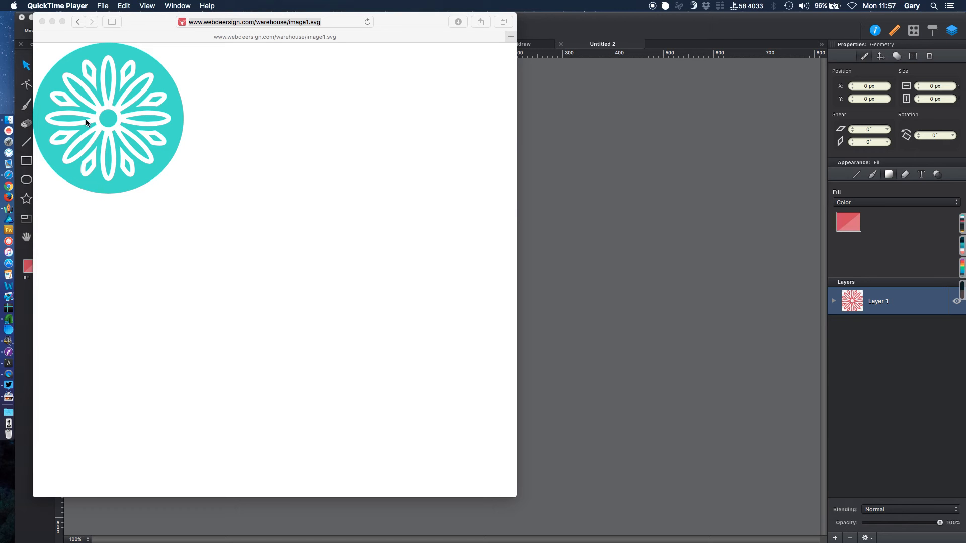
# Switch to Graphic and create a new blank RGB document 300 by 300 pixels.
pyautogui.click(663, 145)
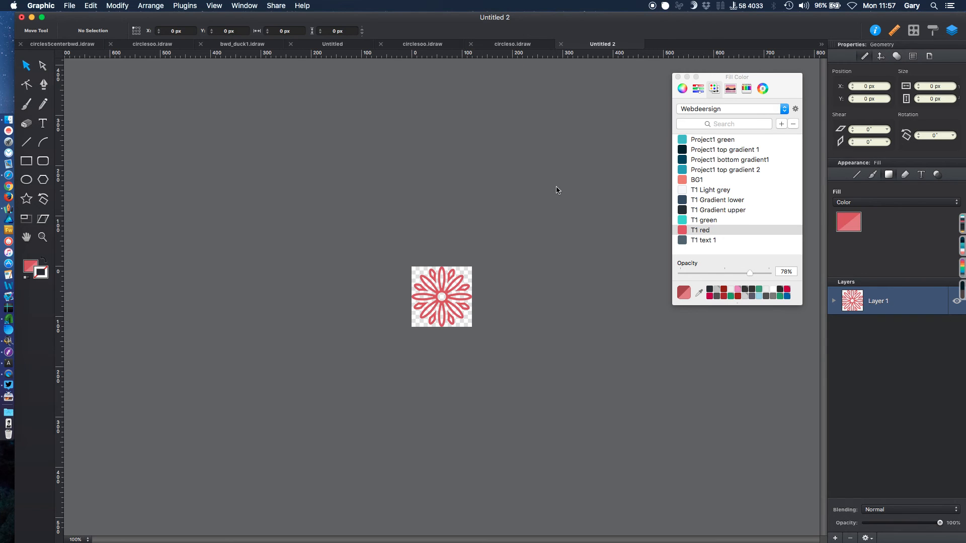
pyautogui.click(68, 7)
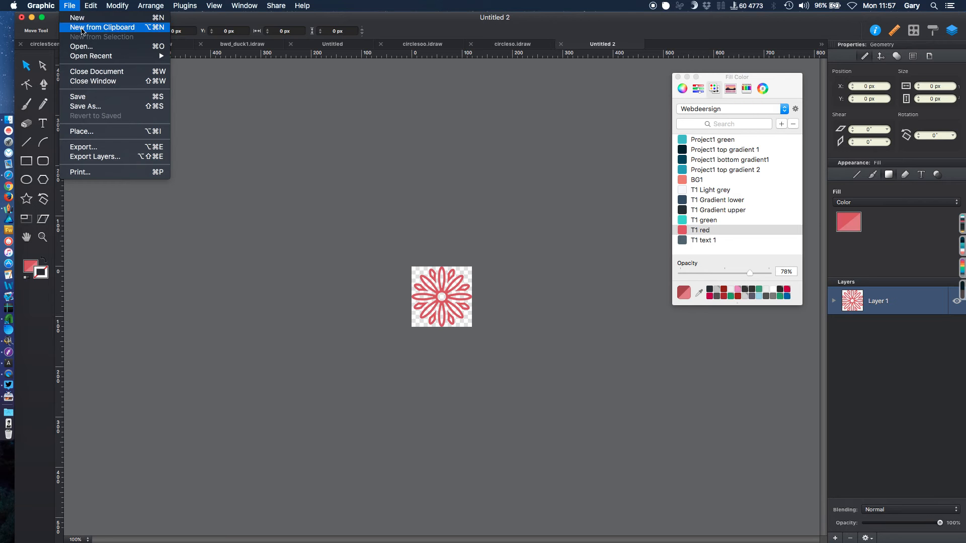
pyautogui.click(82, 19)
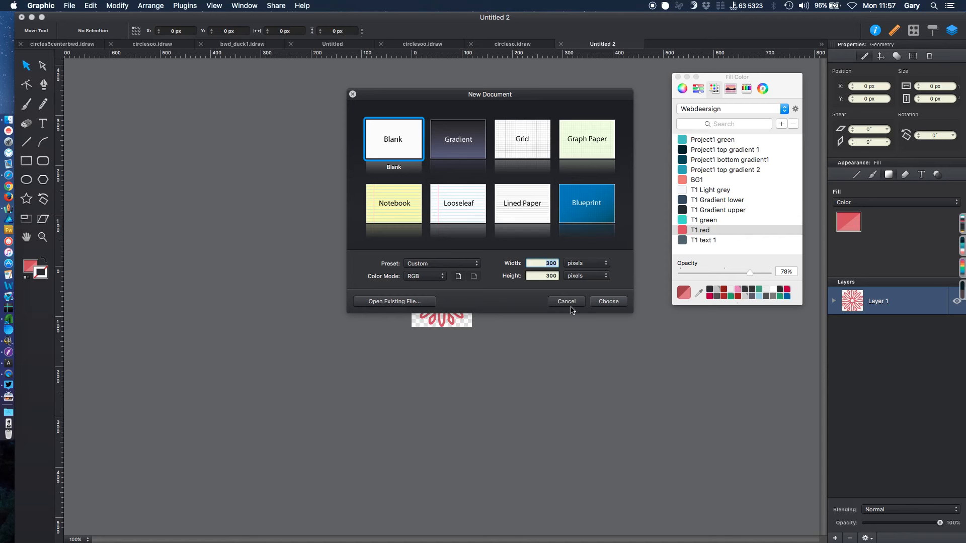
pyautogui.click(614, 303)
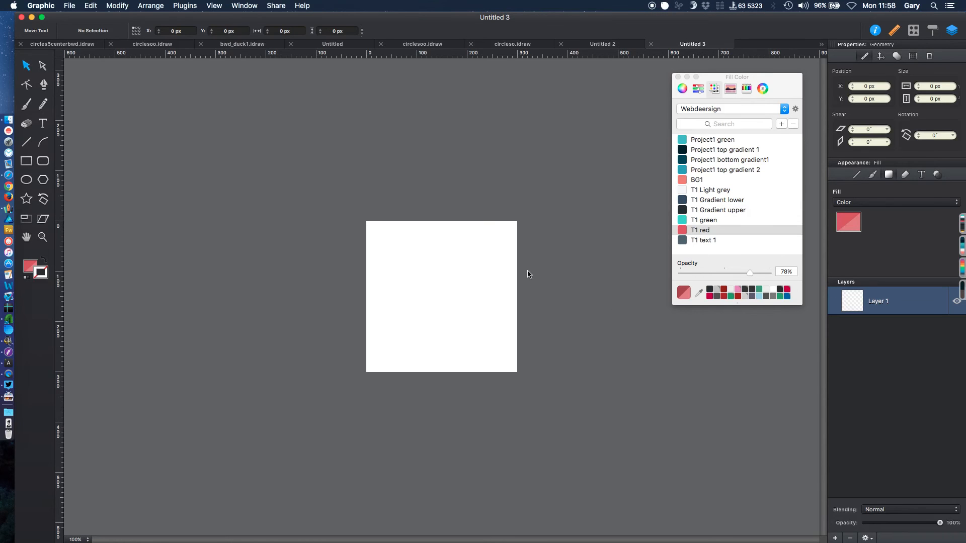
# Set the canvas background to None / Transparent.
pyautogui.click(929, 56)
pyautogui.click(877, 165)
pyautogui.click(876, 158)
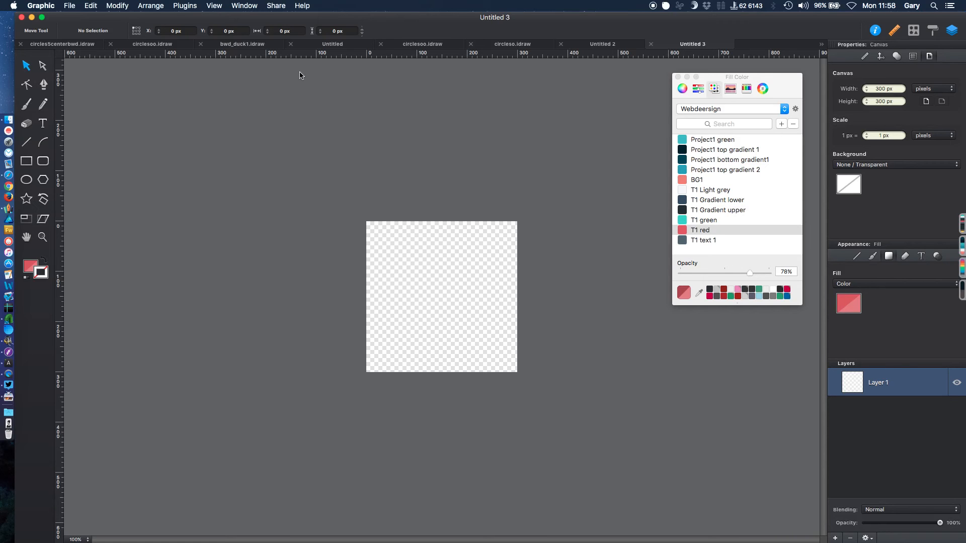
# Draw an ellipse about 276 by 188 px on the canvas and position it at X 0, Y 0.
pyautogui.click(26, 179)
pyautogui.moveTo(407, 249); pyautogui.dragTo(547, 344)
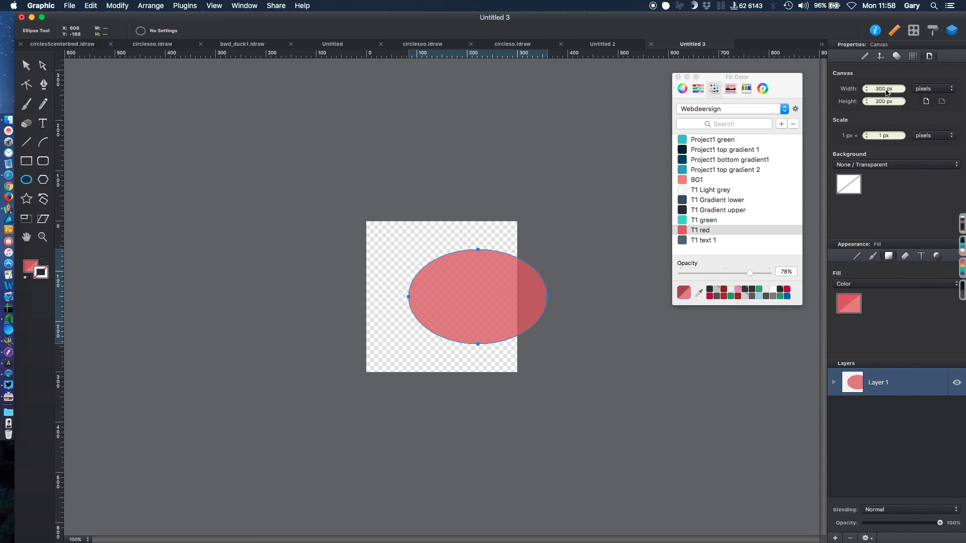
pyautogui.click(866, 56)
pyautogui.click(869, 86)
pyautogui.write('0')
pyautogui.press('Tab')
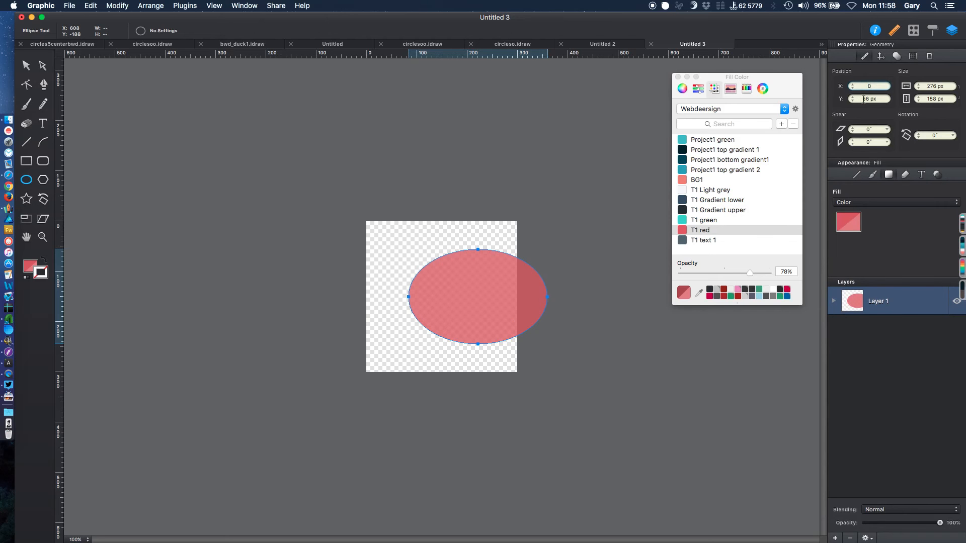
pyautogui.write('0')
# Set the ellipse's width and height to 300 px and fill it with the T1 Gradient lower swatch.
pyautogui.click(936, 85)
pyautogui.write('300')
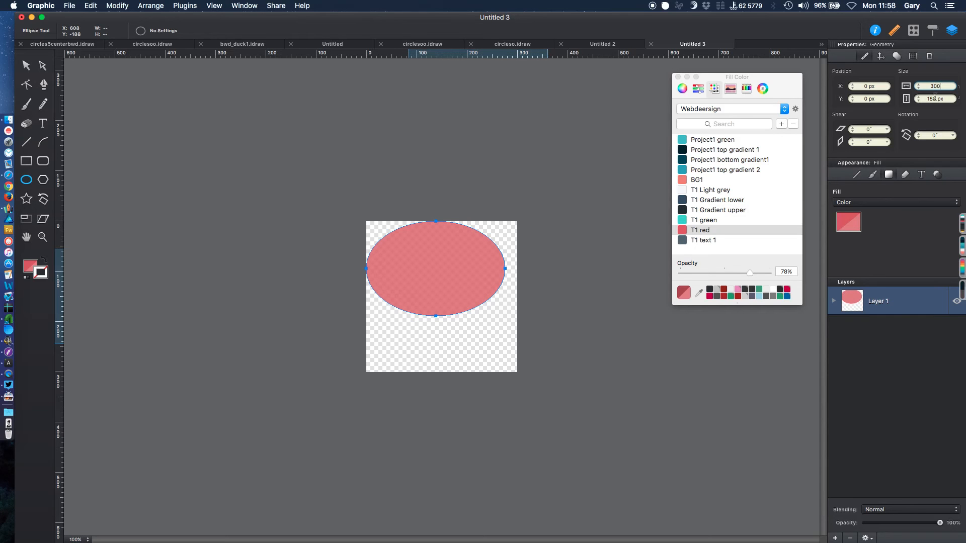
pyautogui.press('Tab')
pyautogui.write('300')
pyautogui.press('Return')
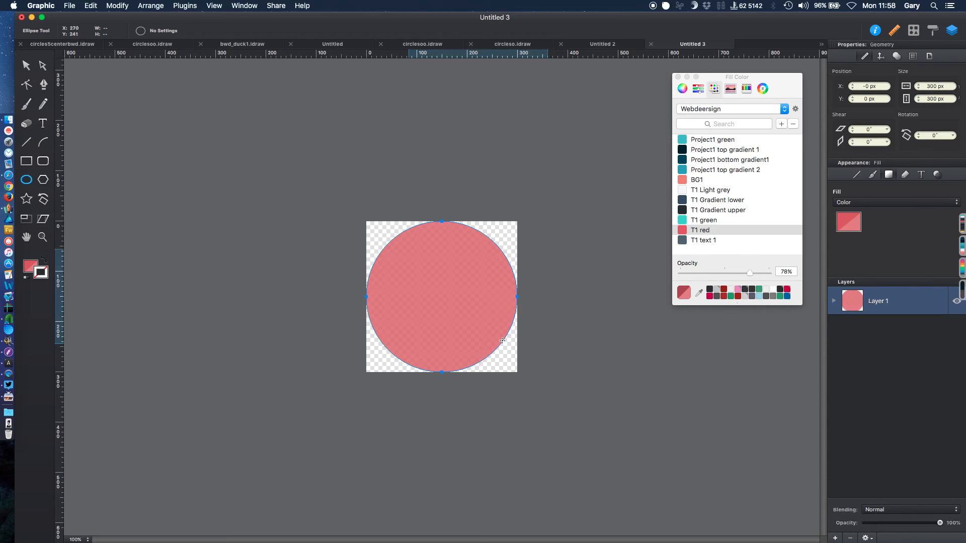
pyautogui.click(848, 223)
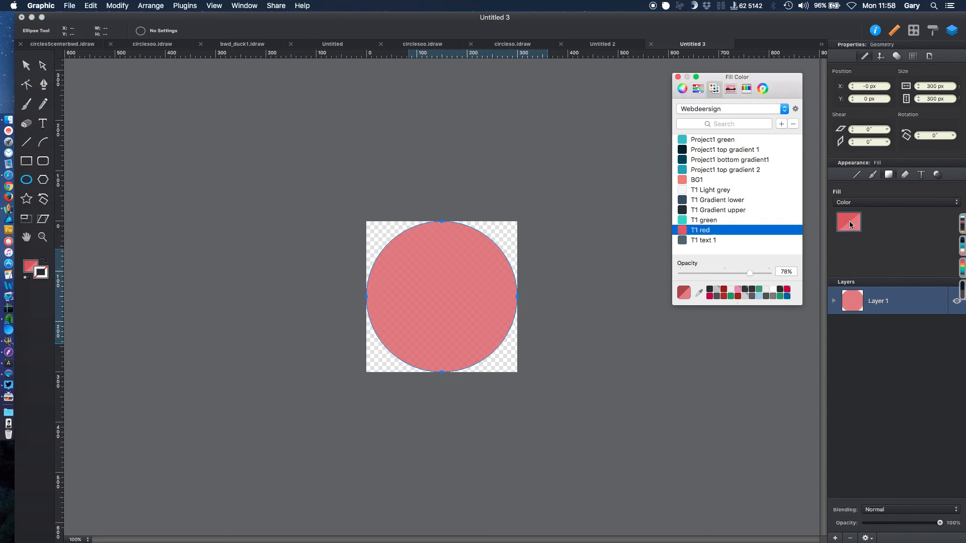
pyautogui.click(685, 201)
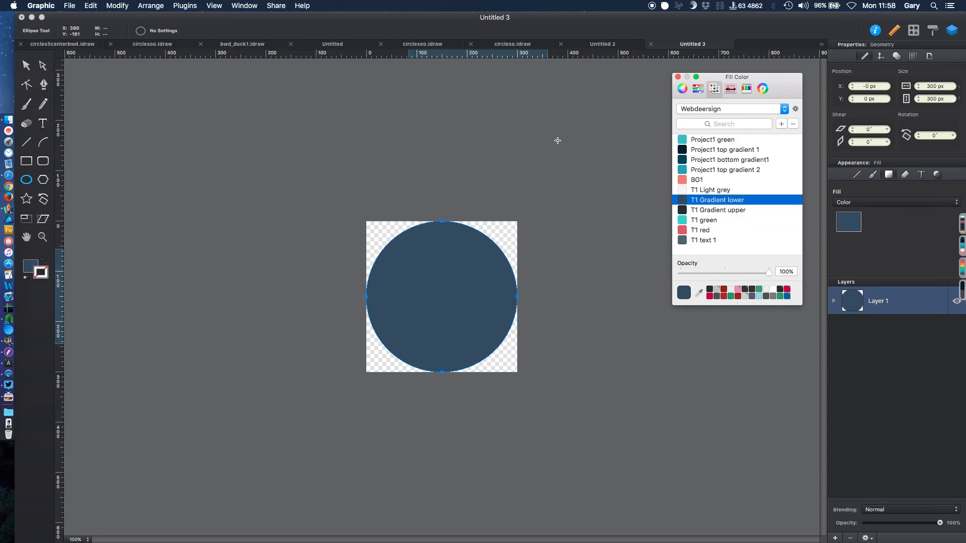
# Open the shape library and browse the Font Awesome icon set.
pyautogui.click(913, 32)
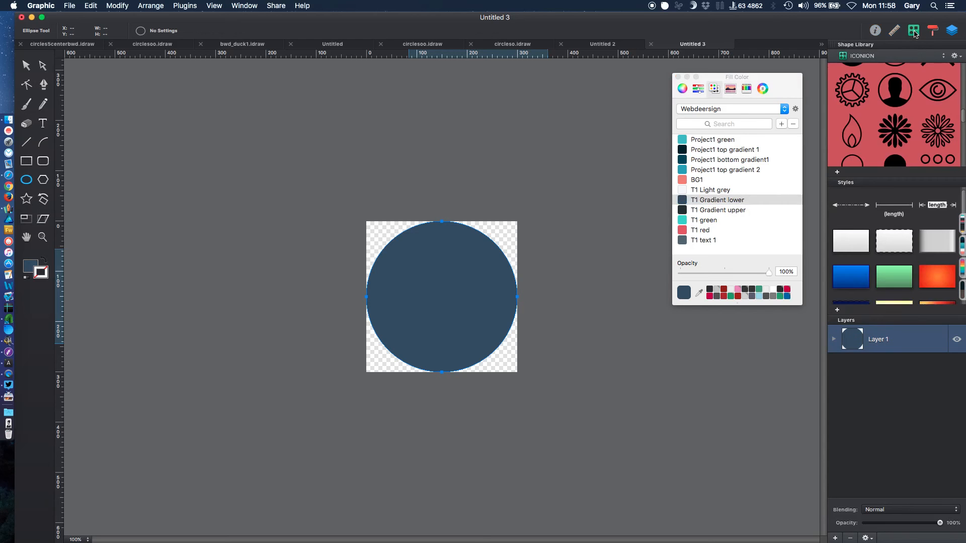
pyautogui.click(898, 59)
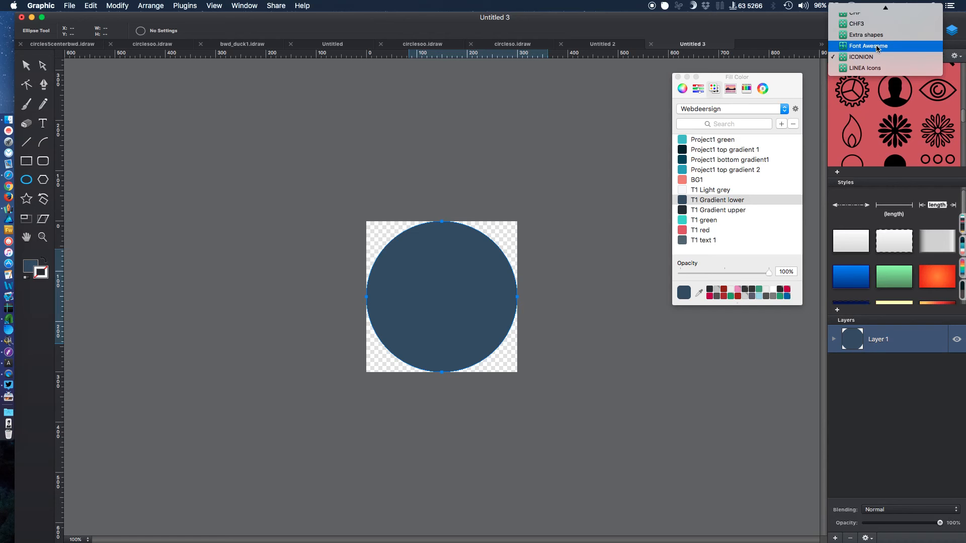
pyautogui.click(877, 46)
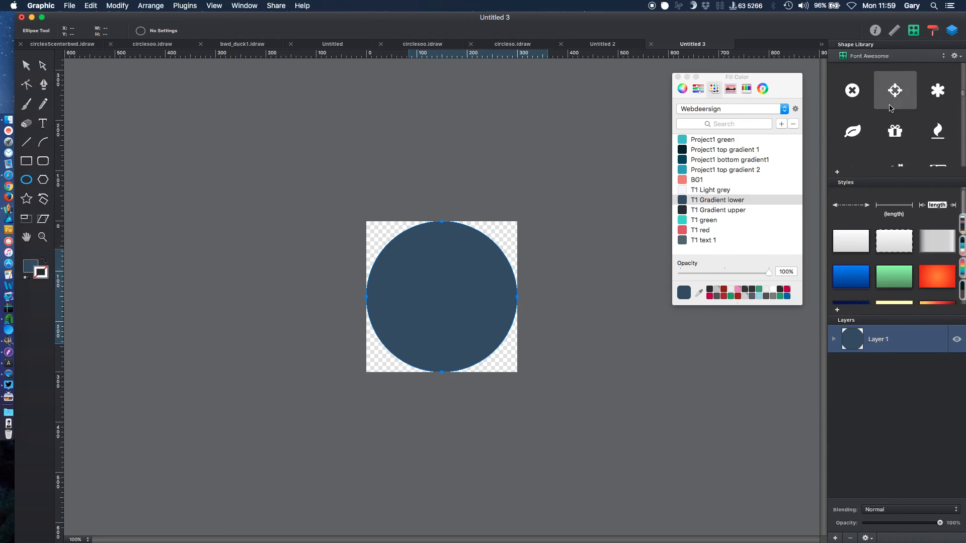
pyautogui.scroll(-3, 905, 109)
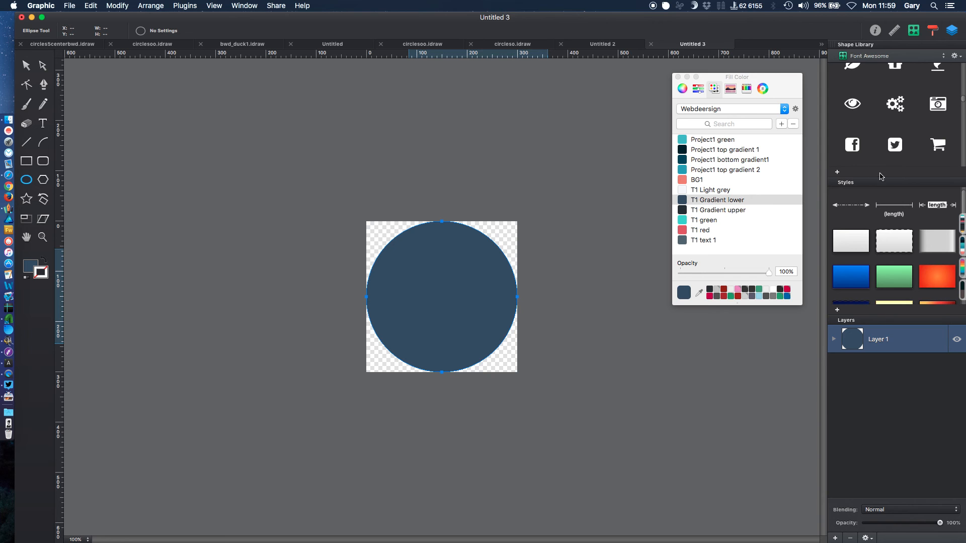
# Switch the shape library to the ICONION set and place its outlined flower icon over the circle.
pyautogui.click(909, 60)
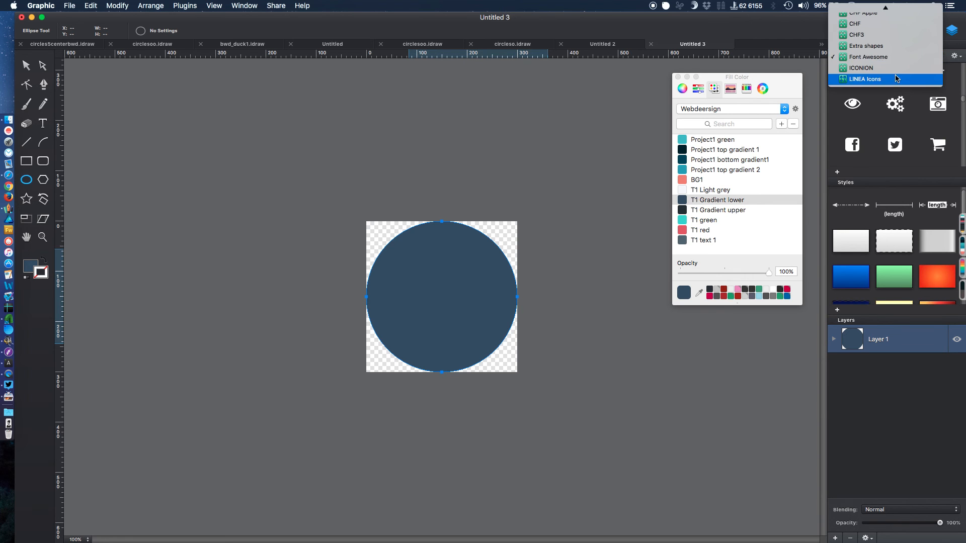
pyautogui.click(891, 68)
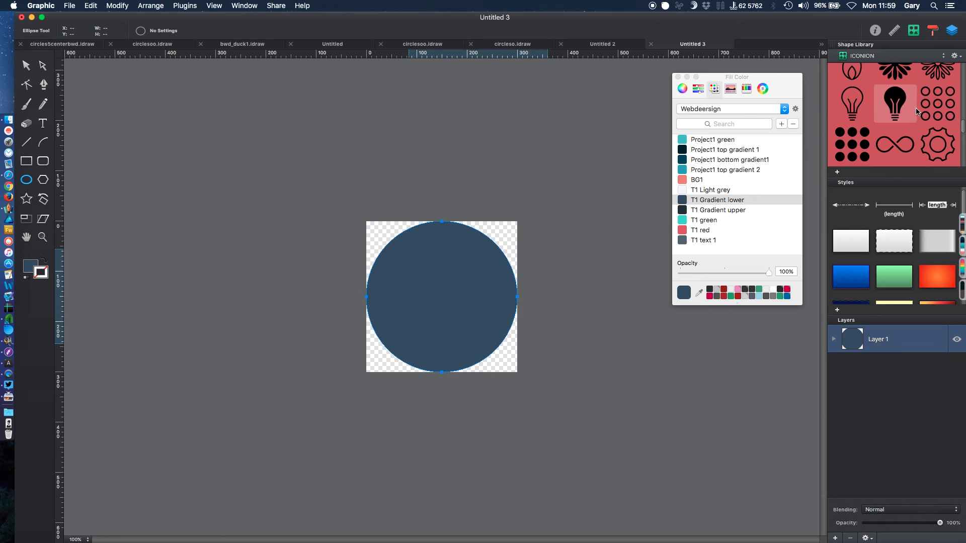
pyautogui.scroll(-2, 914, 113)
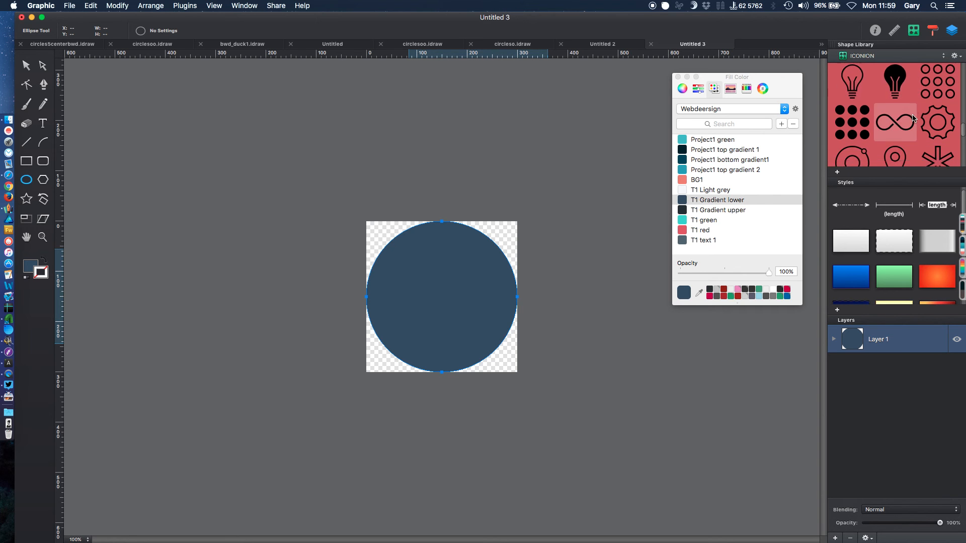
pyautogui.scroll(-3, 913, 120)
pyautogui.scroll(2, 913, 121)
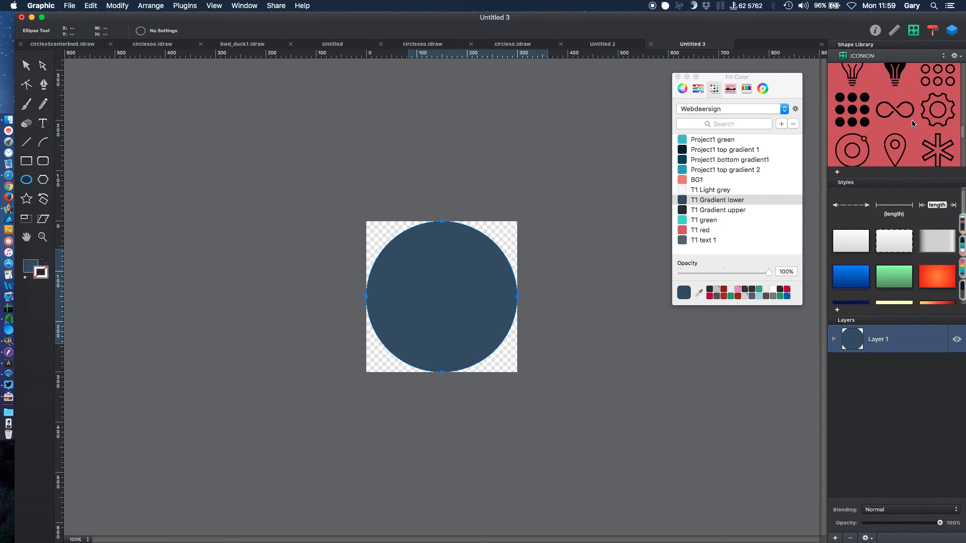
pyautogui.scroll(4, 912, 123)
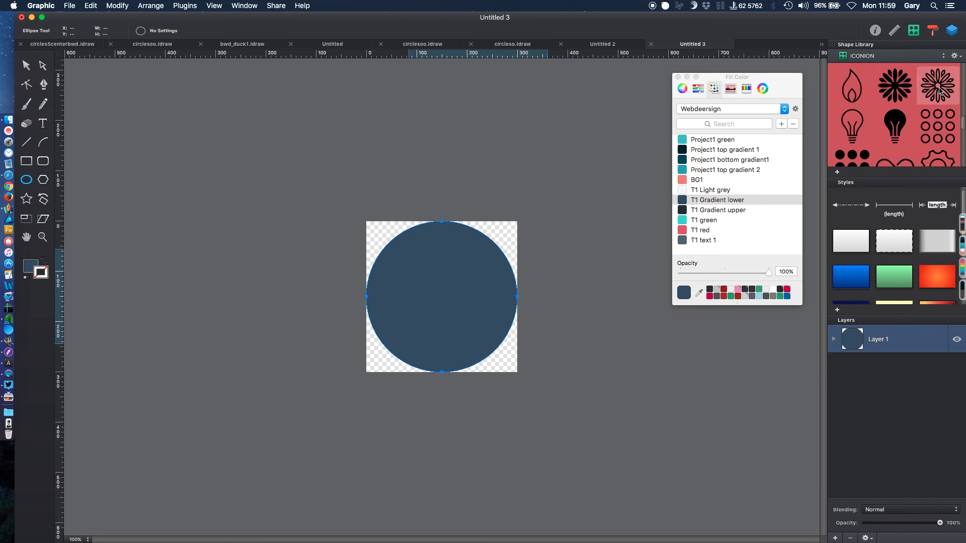
pyautogui.moveTo(906, 100); pyautogui.dragTo(461, 315)
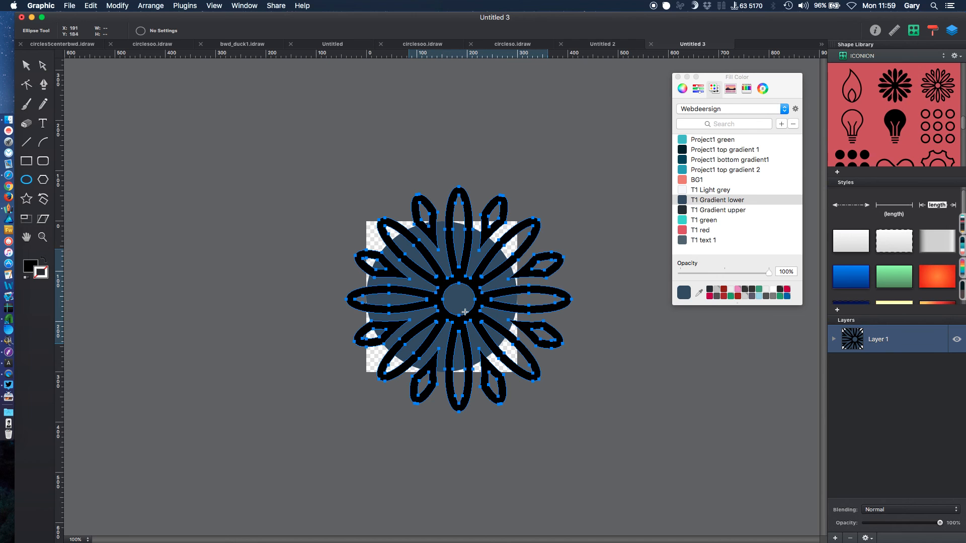
# Position the flower icon at X 0, Y 0 px using its geometry properties.
pyautogui.click(875, 29)
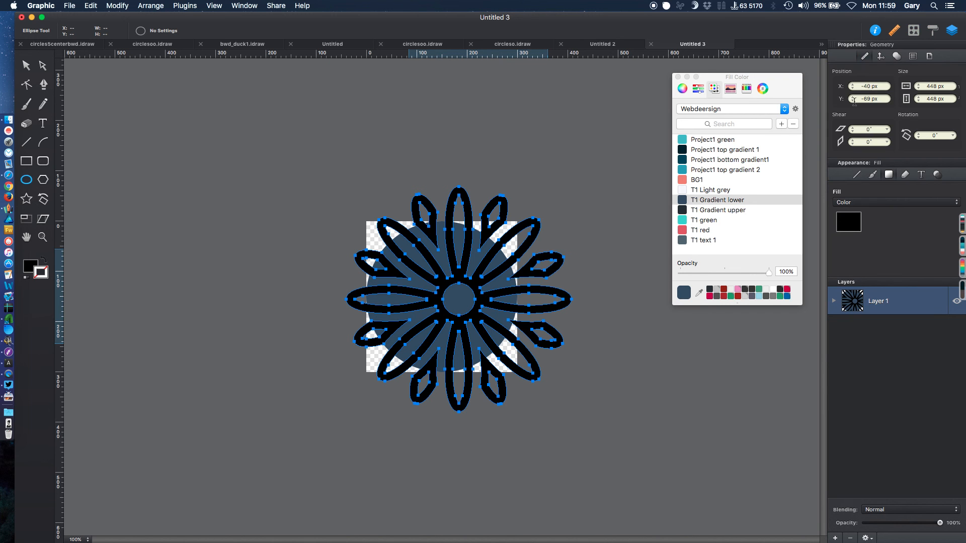
pyautogui.click(867, 86)
pyautogui.write('0')
pyautogui.press('Tab')
pyautogui.write('0')
pyautogui.press('Return')
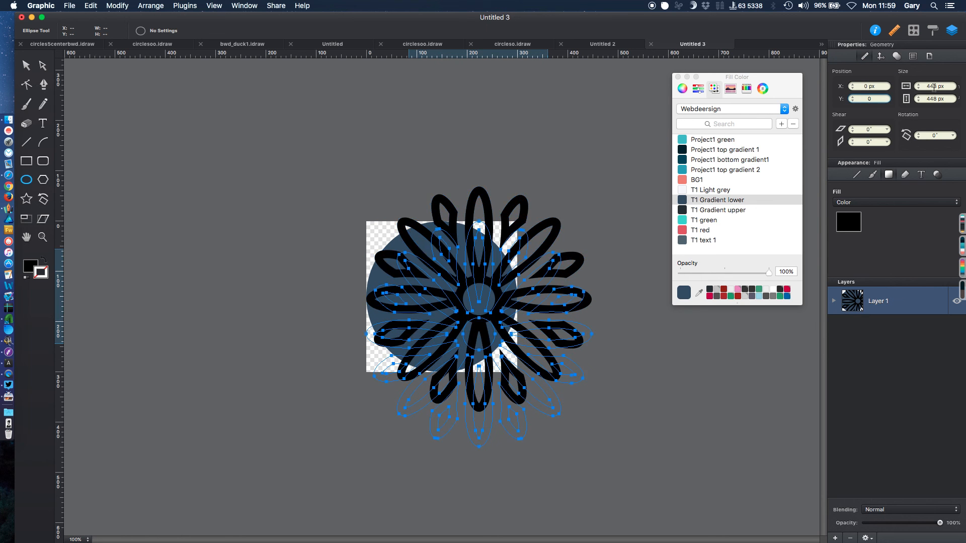
# Set the flower icon's width and height to 240 px.
pyautogui.click(934, 87)
pyautogui.write('240')
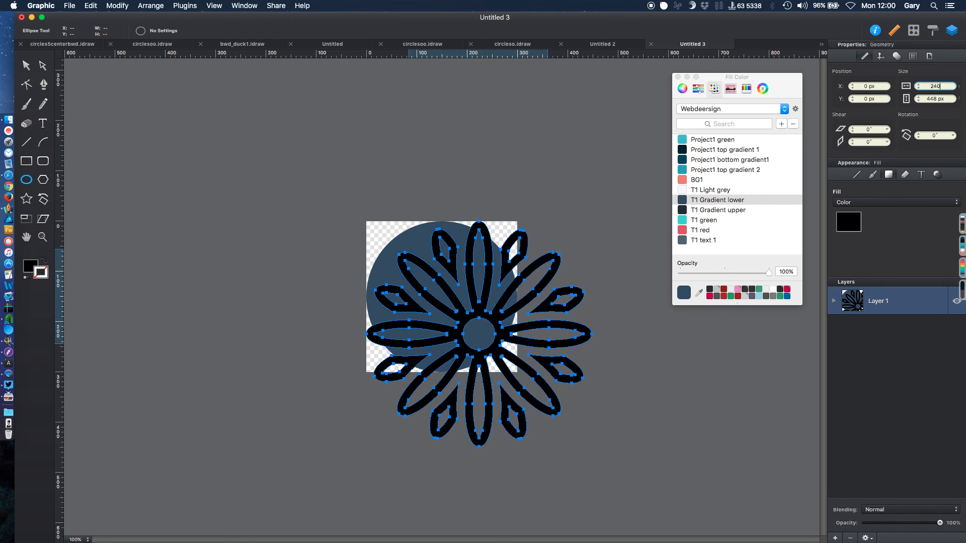
pyautogui.click(934, 98)
pyautogui.write('240')
pyautogui.press('Return')
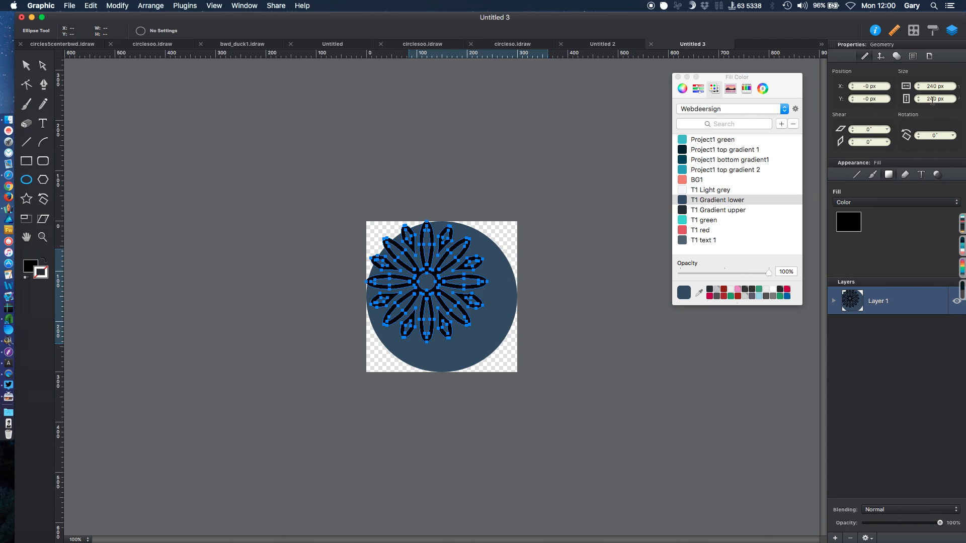
# Move the flower icon to the centre of the dark blue circle and deselect it.
pyautogui.click(544, 125)
pyautogui.click(27, 66)
pyautogui.press('super+a')
pyautogui.moveTo(433, 289)
pyautogui.mouseDown()
pyautogui.moveTo(459, 311)
pyautogui.moveTo(450, 300)
pyautogui.mouseUp()
pyautogui.click(545, 208)
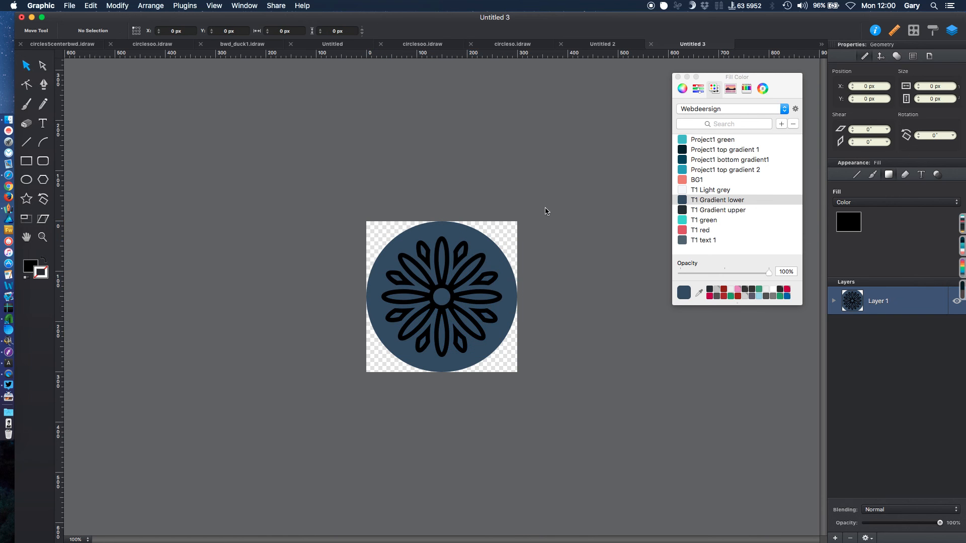
# Change the flower icon's fill to T1 Light grey.
pyautogui.click(462, 281)
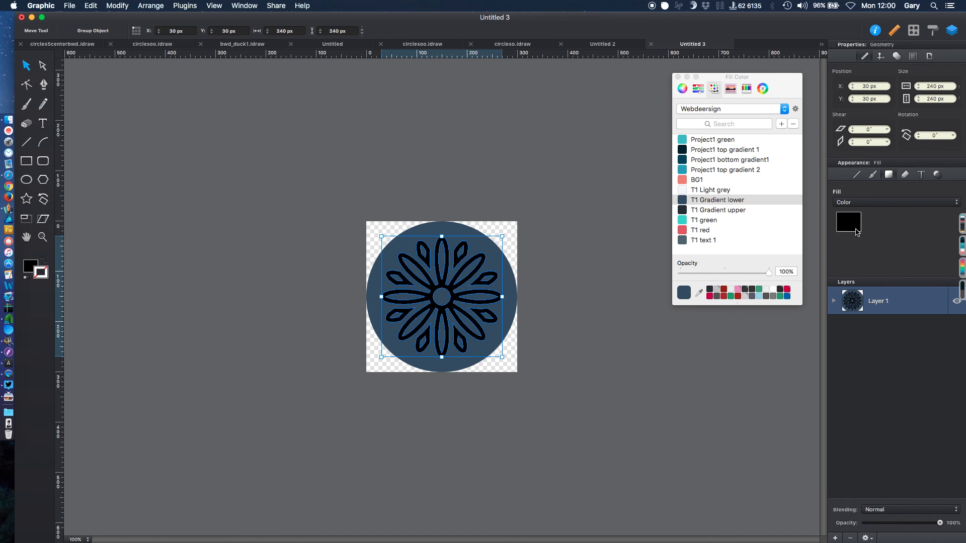
pyautogui.click(779, 290)
pyautogui.click(773, 290)
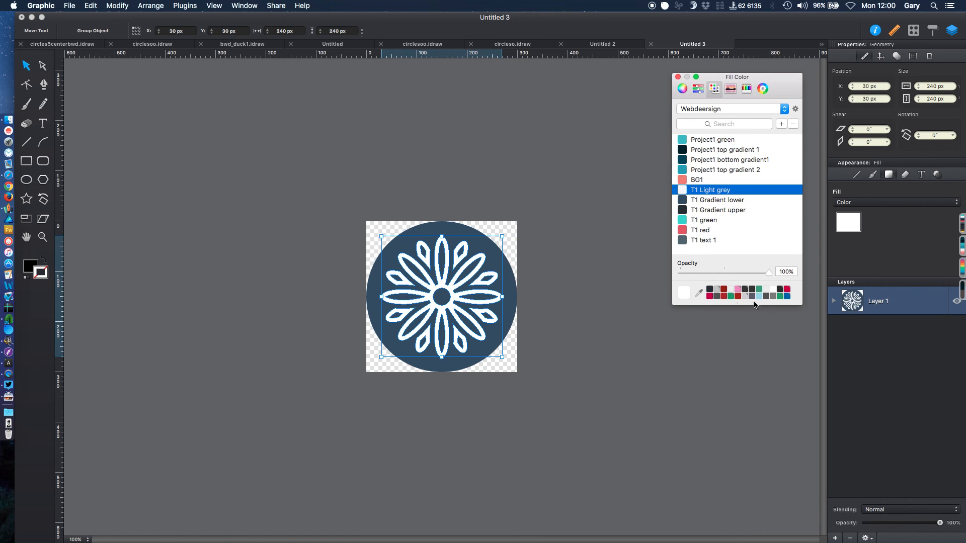
pyautogui.click(579, 296)
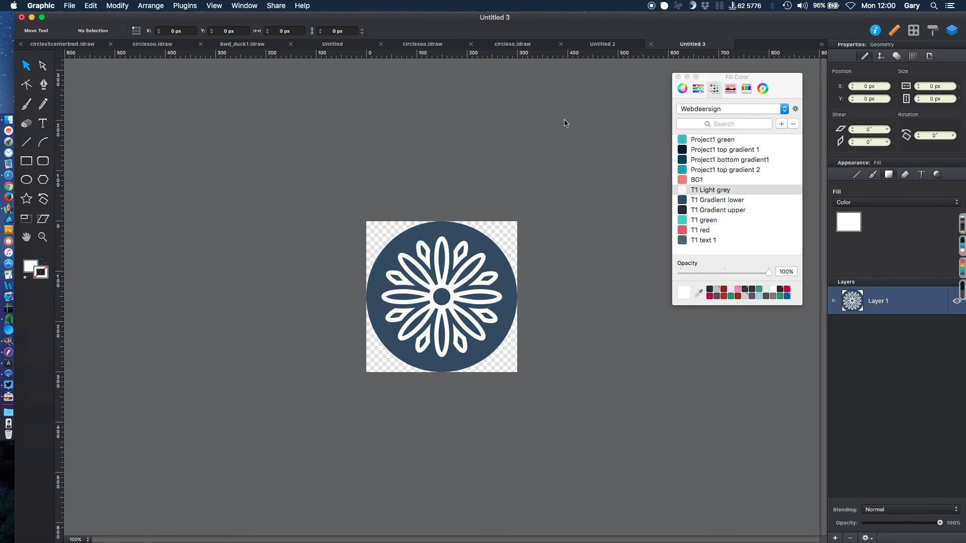
# Export all objects as an SVG at 100% scale, saved to the Desktop as image1.
pyautogui.click(71, 6)
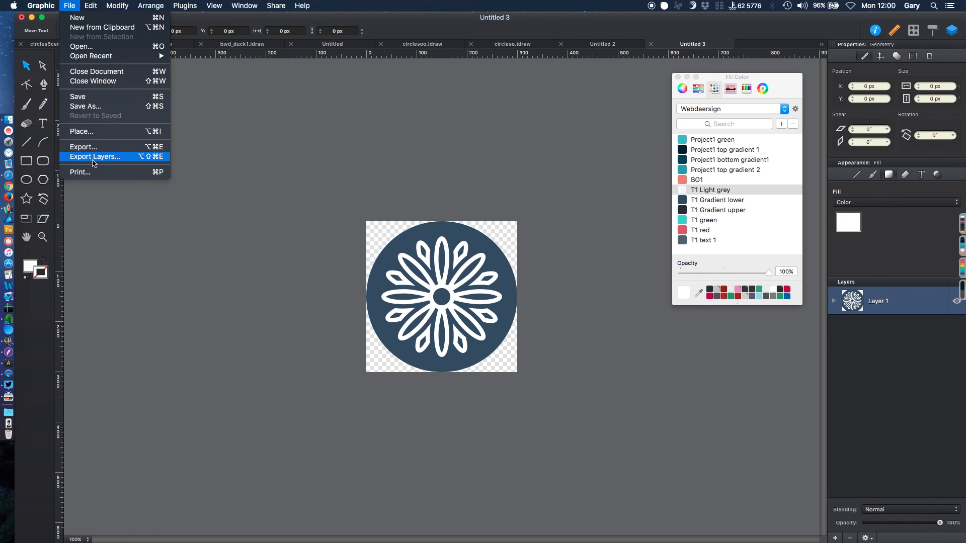
pyautogui.click(82, 147)
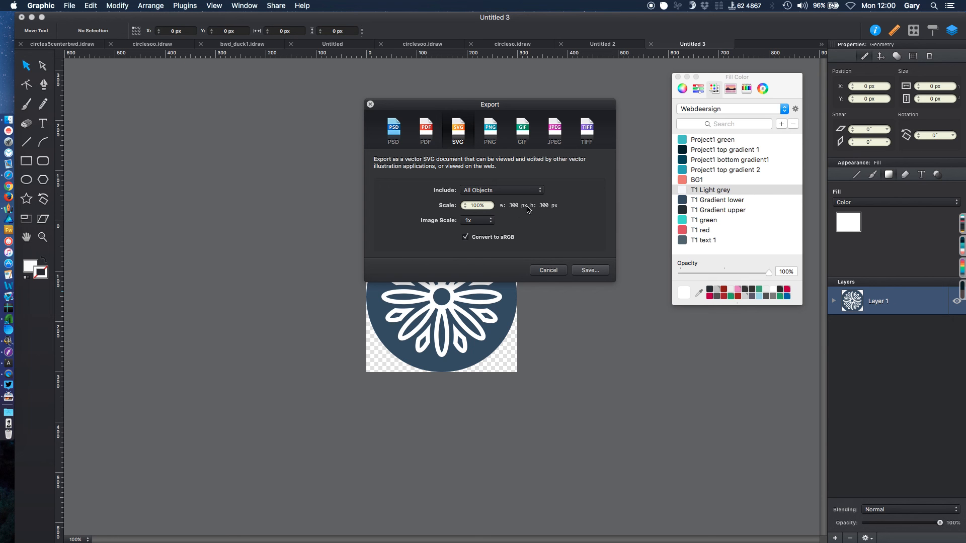
pyautogui.click(590, 270)
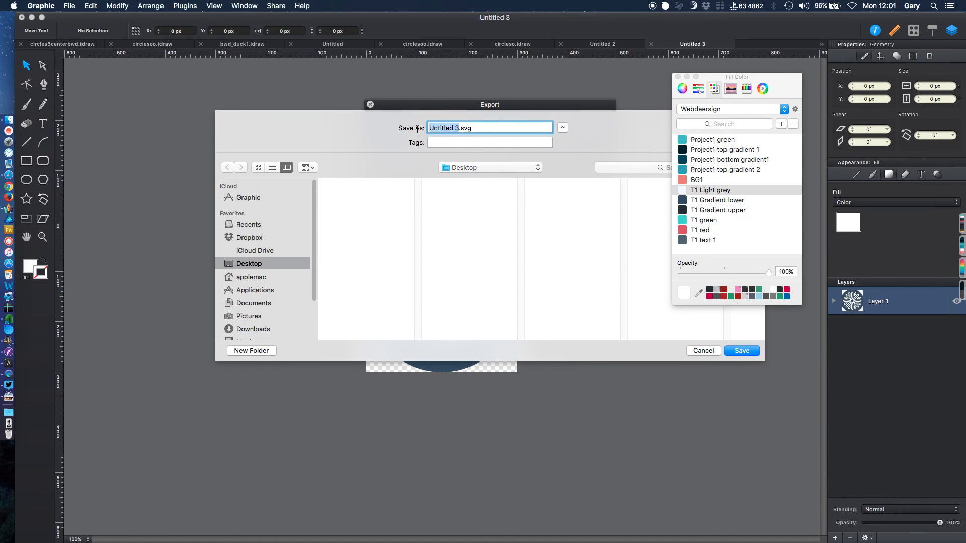
pyautogui.write('image1')
pyautogui.click(746, 351)
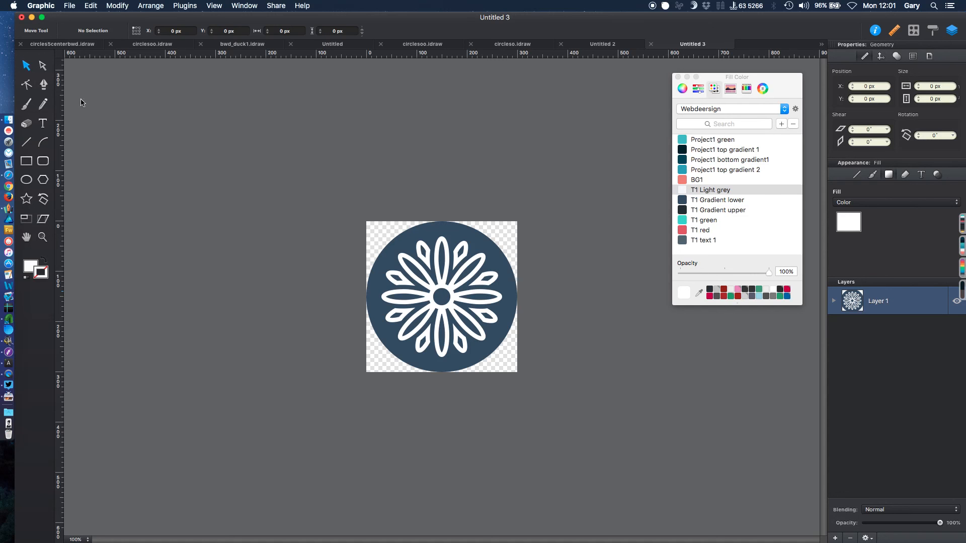
# Minimize the drawing window, close the Fill Color palette, and select image1.svg in Finder's Desktop folder.
pyautogui.click(31, 18)
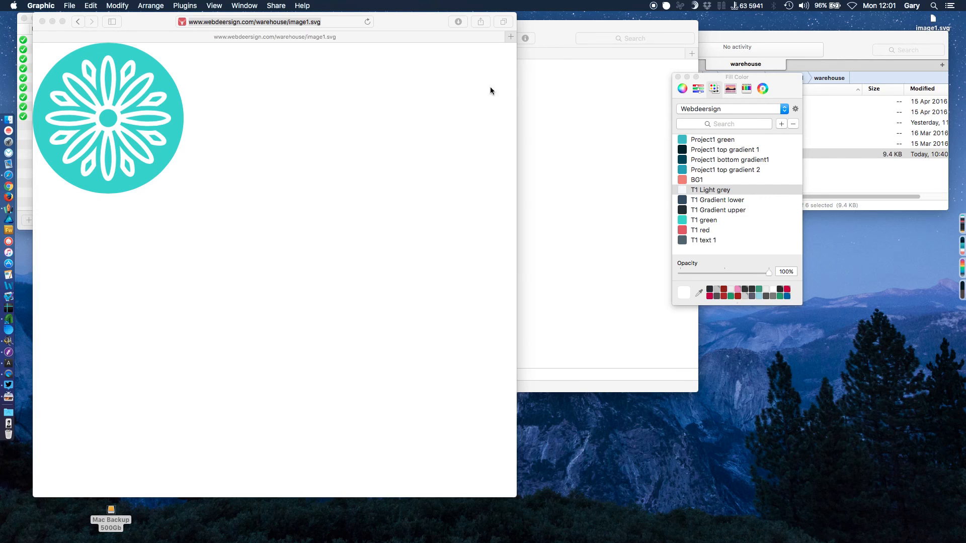
pyautogui.click(678, 77)
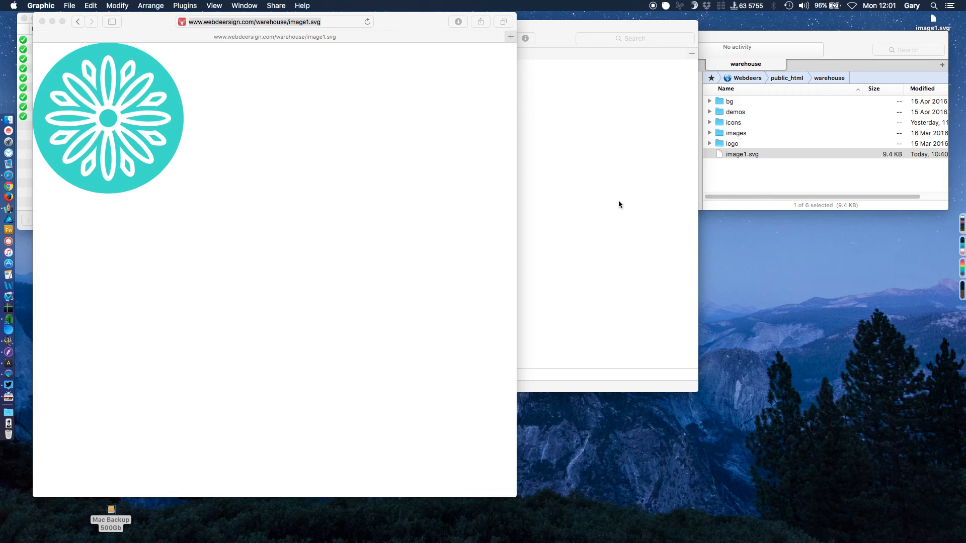
pyautogui.click(552, 37)
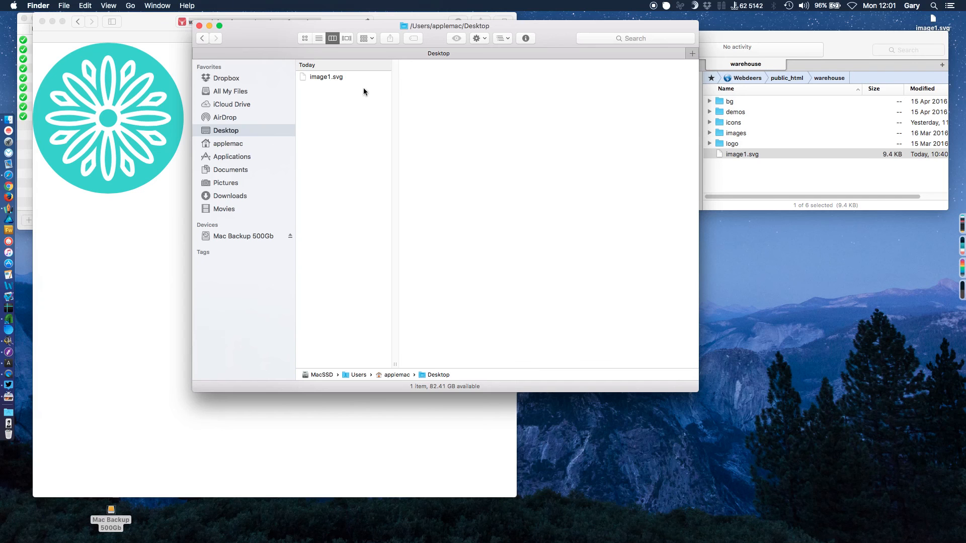
pyautogui.click(312, 77)
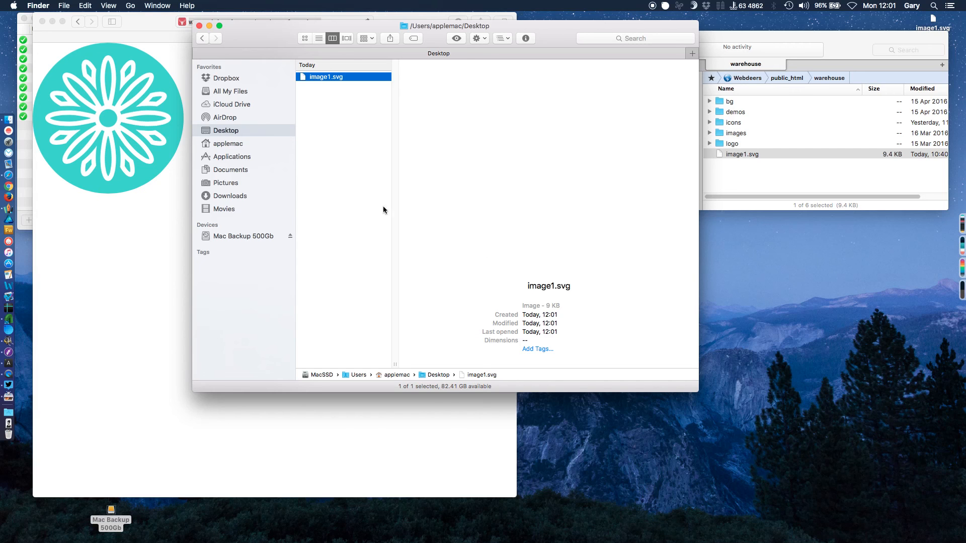
# Upload image1.svg from the Desktop to the website's warehouse folder in the file transfer window.
pyautogui.click(154, 176)
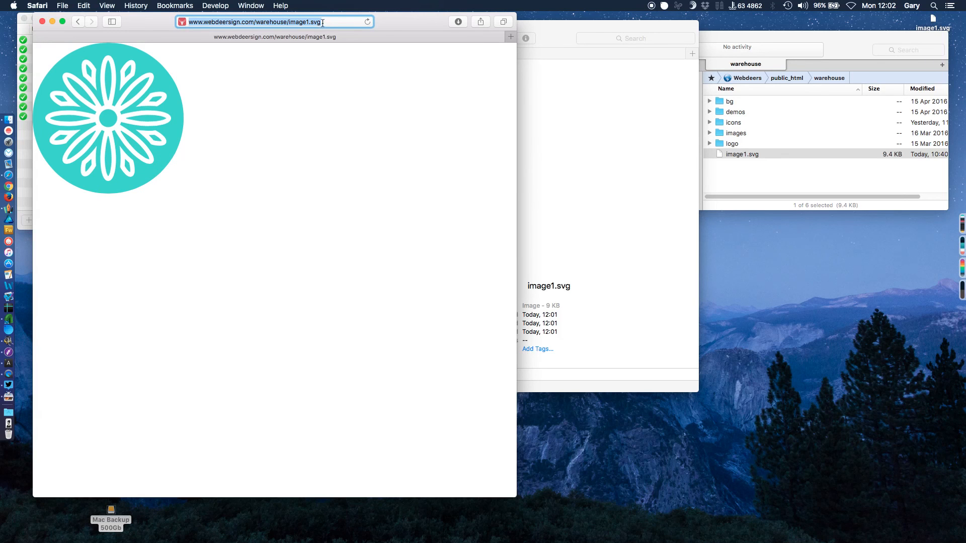
pyautogui.click(585, 136)
pyautogui.moveTo(326, 77); pyautogui.dragTo(800, 187)
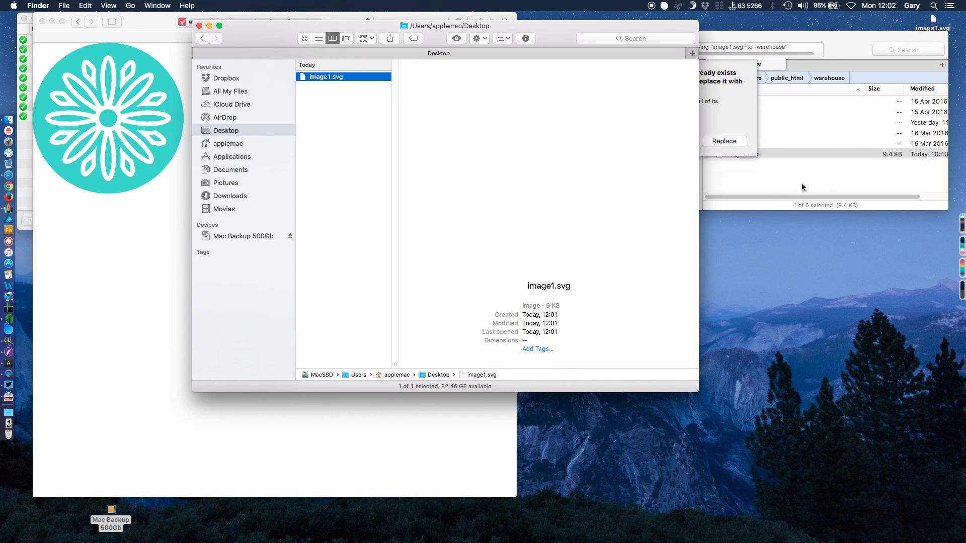